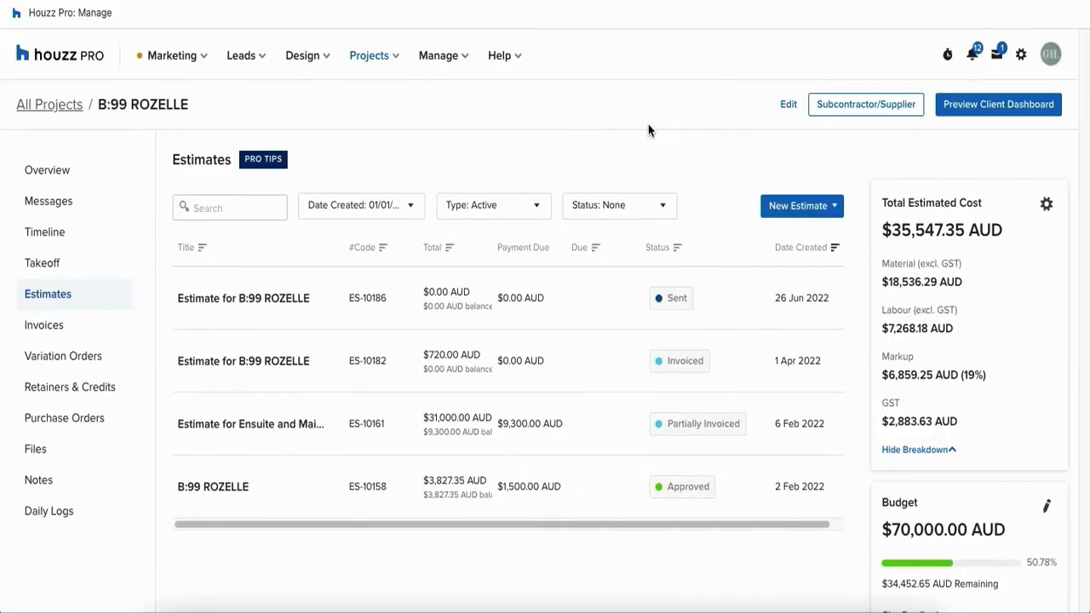
Step: Create a new estimate from scratch for the B:99 ROZELLE project and set its due date to 11 August 2022
click(831, 206)
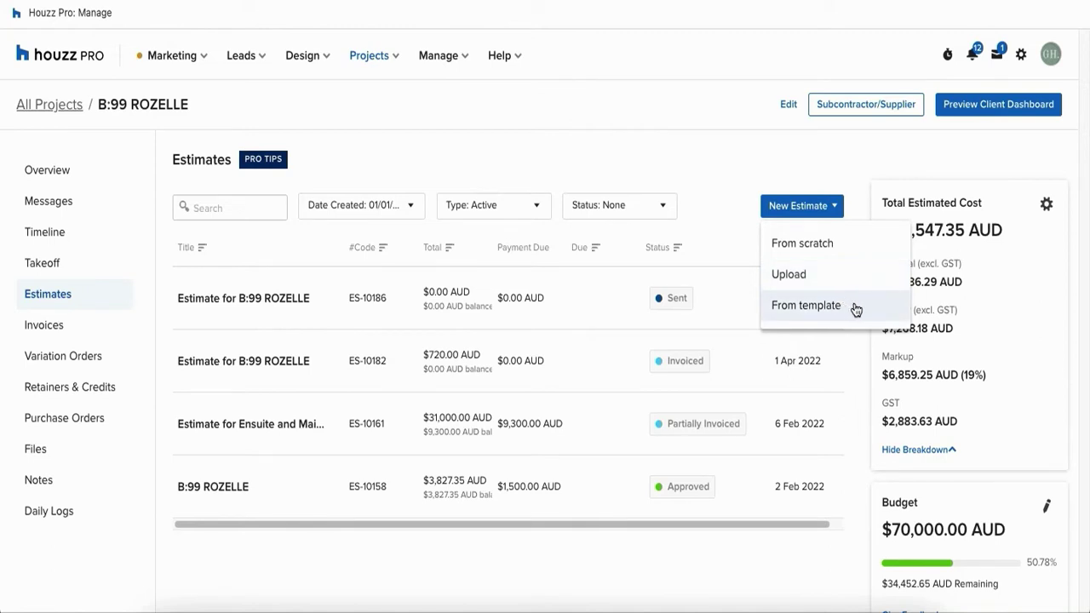
click(797, 245)
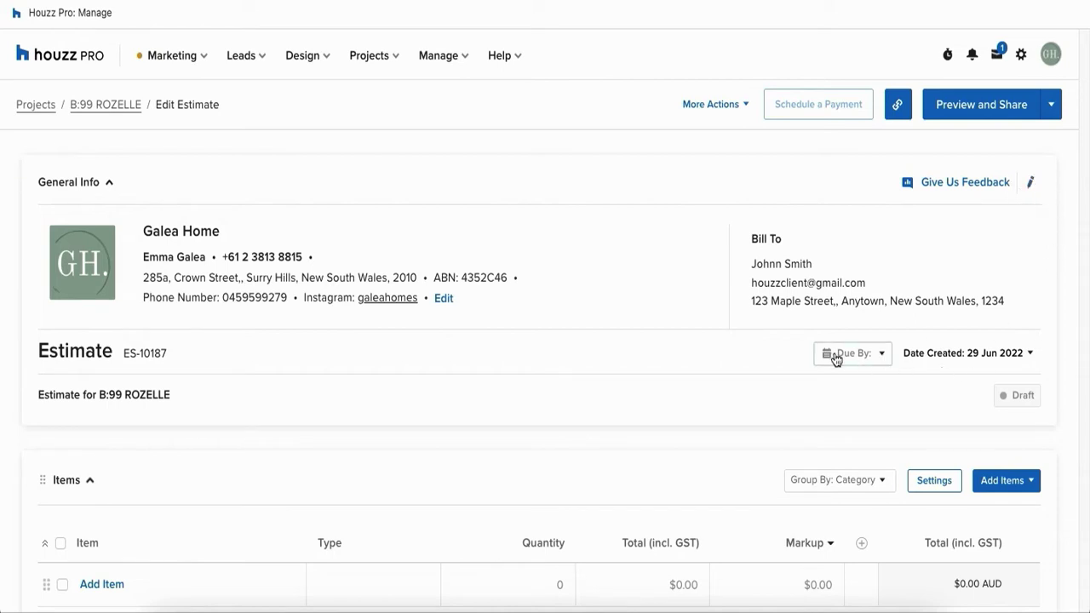
click(866, 358)
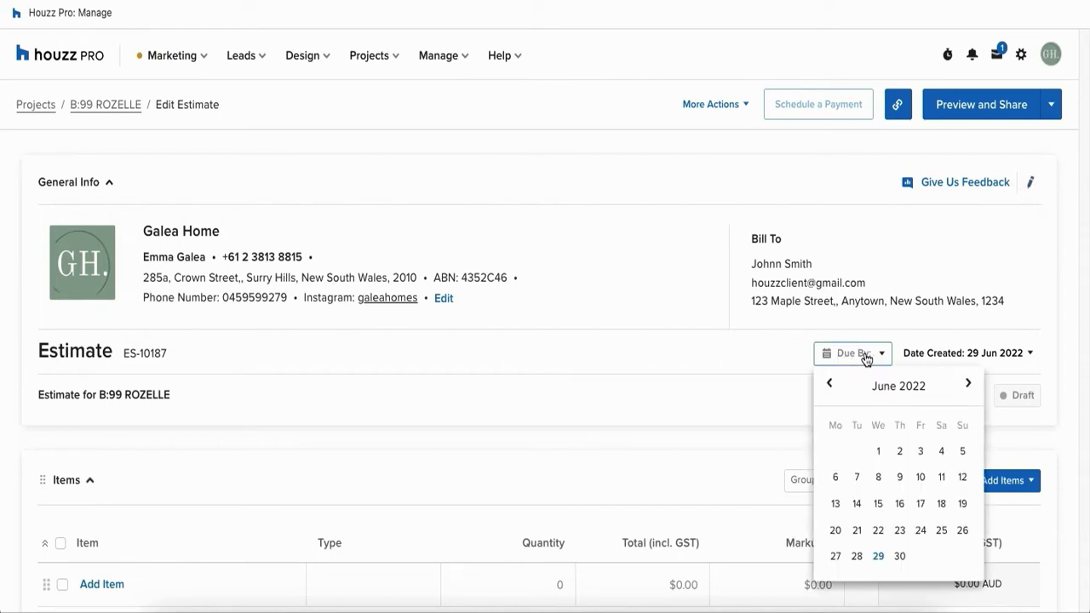
click(968, 384)
click(967, 384)
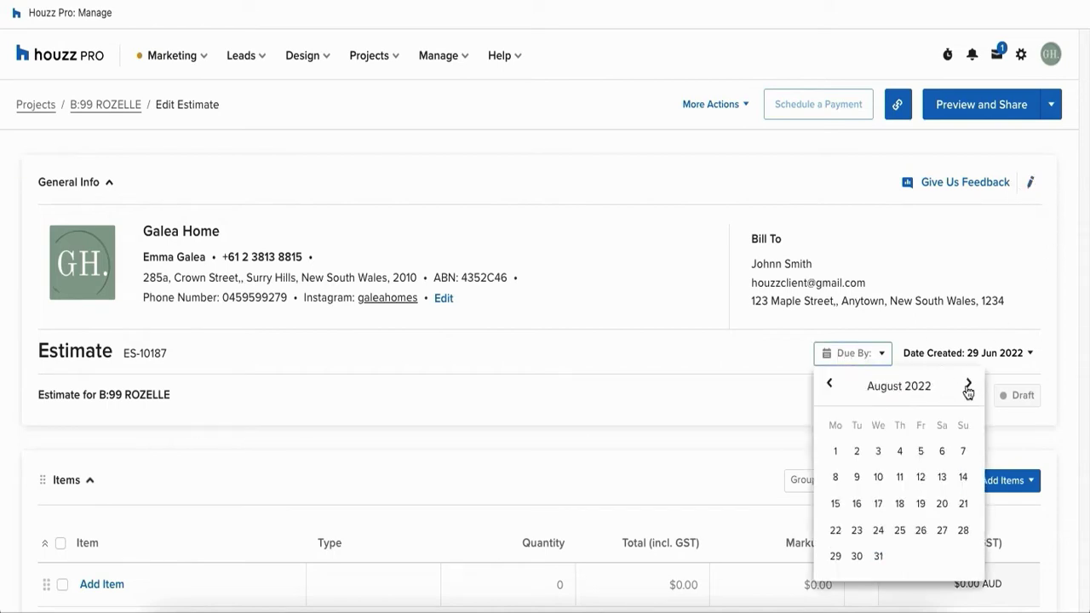
click(900, 479)
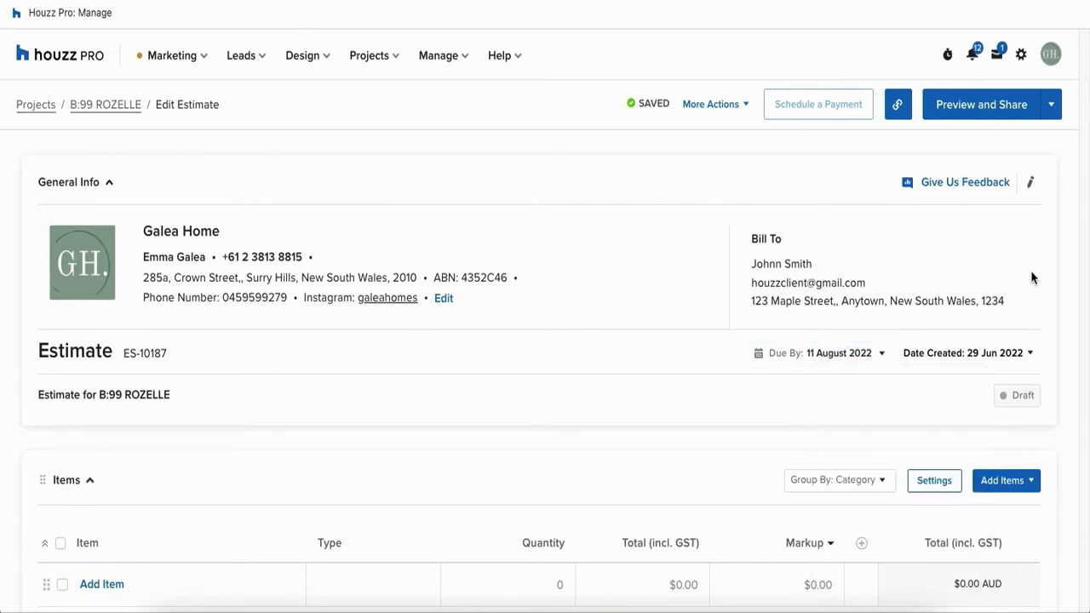
Step: Add the Door frame item and the whole Appliances category to the estimate from your items in the parts list library
scroll(1031, 278, down, 3)
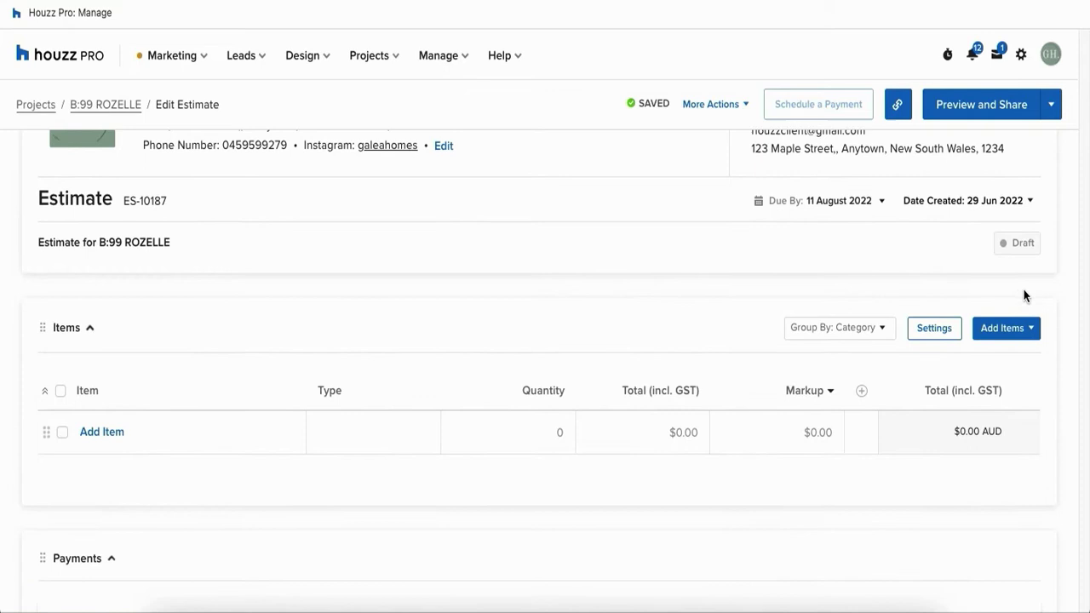
click(1008, 333)
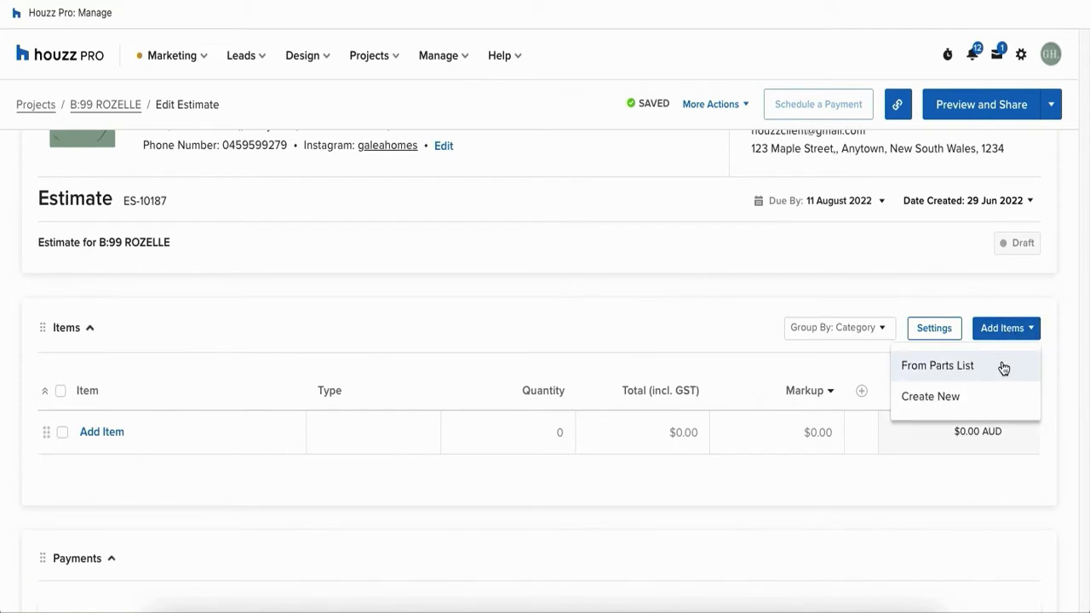
click(1003, 367)
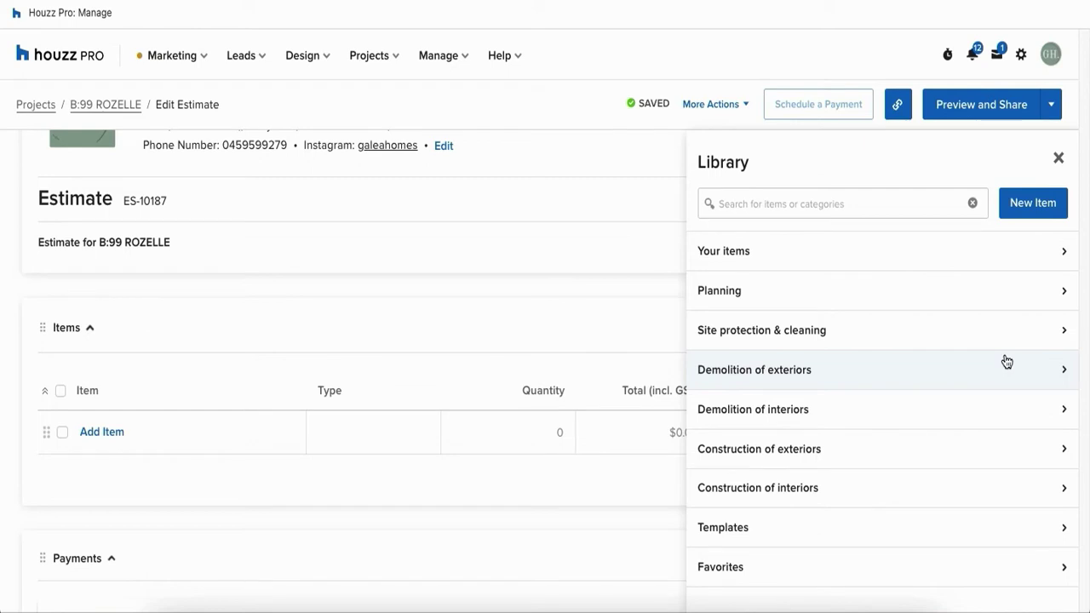
click(786, 258)
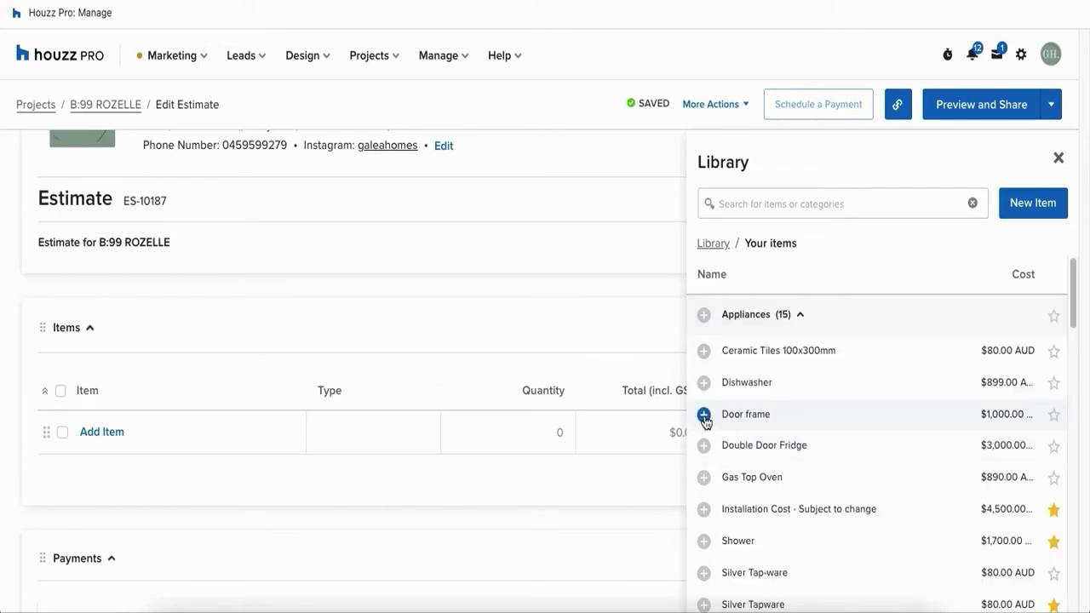
click(704, 414)
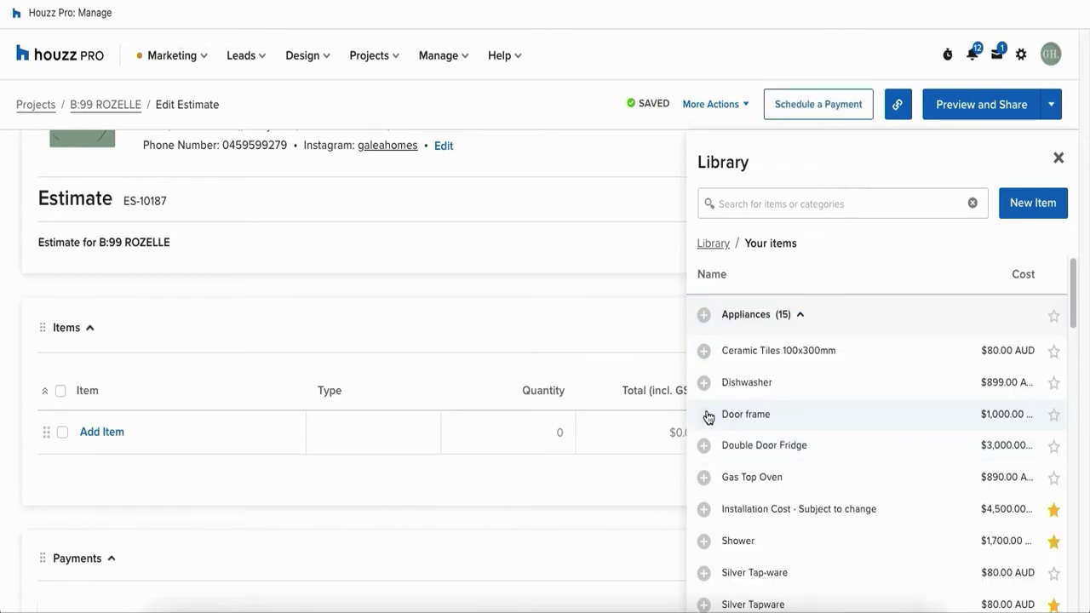
click(703, 316)
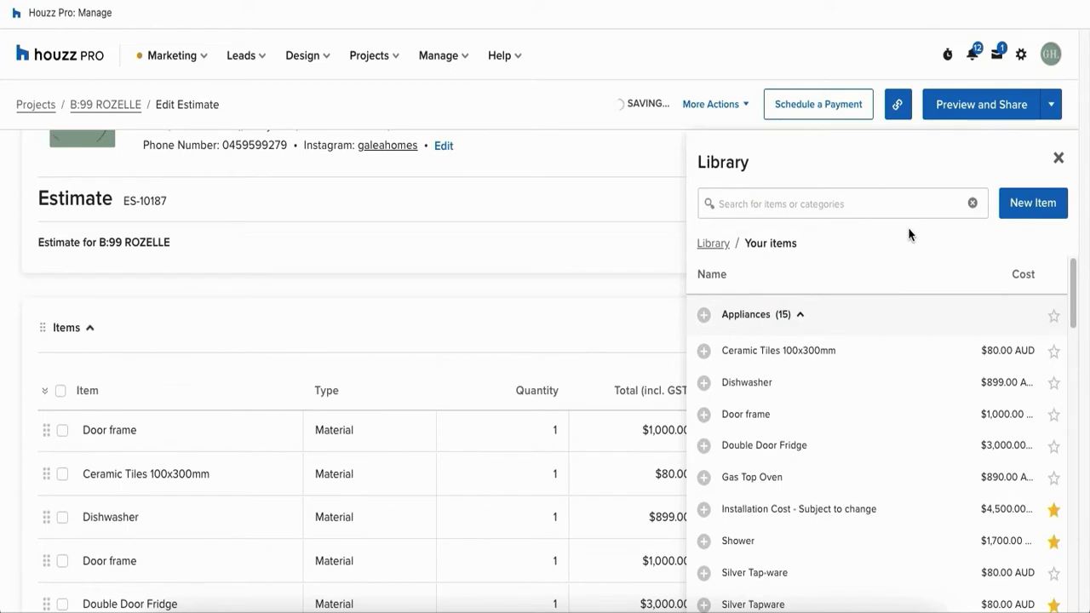
click(1060, 161)
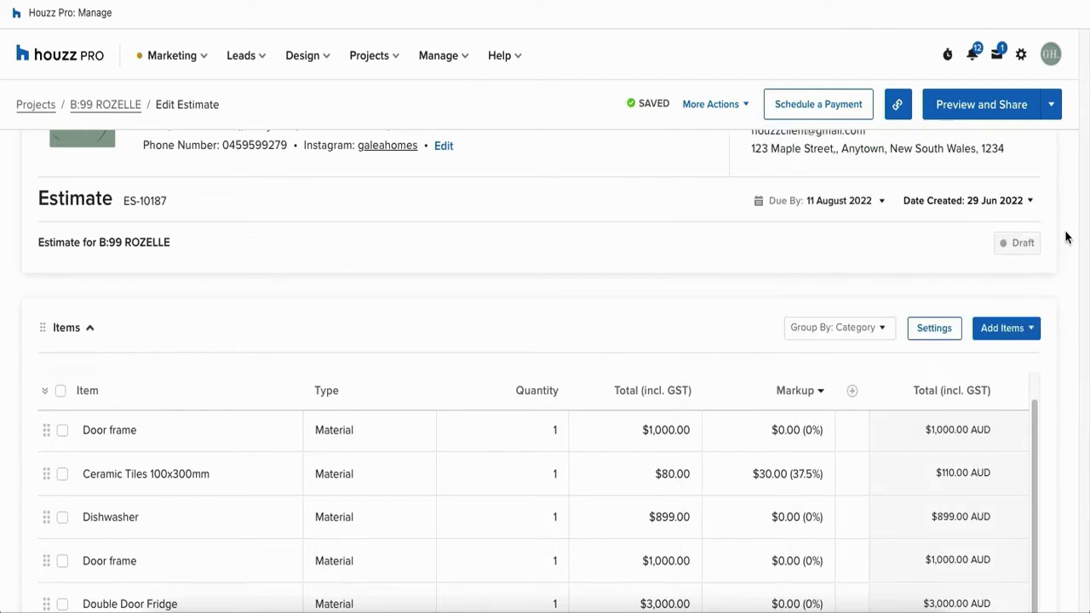
Step: Configure the items table to show item descriptions and images
scroll(1065, 237, down, 3)
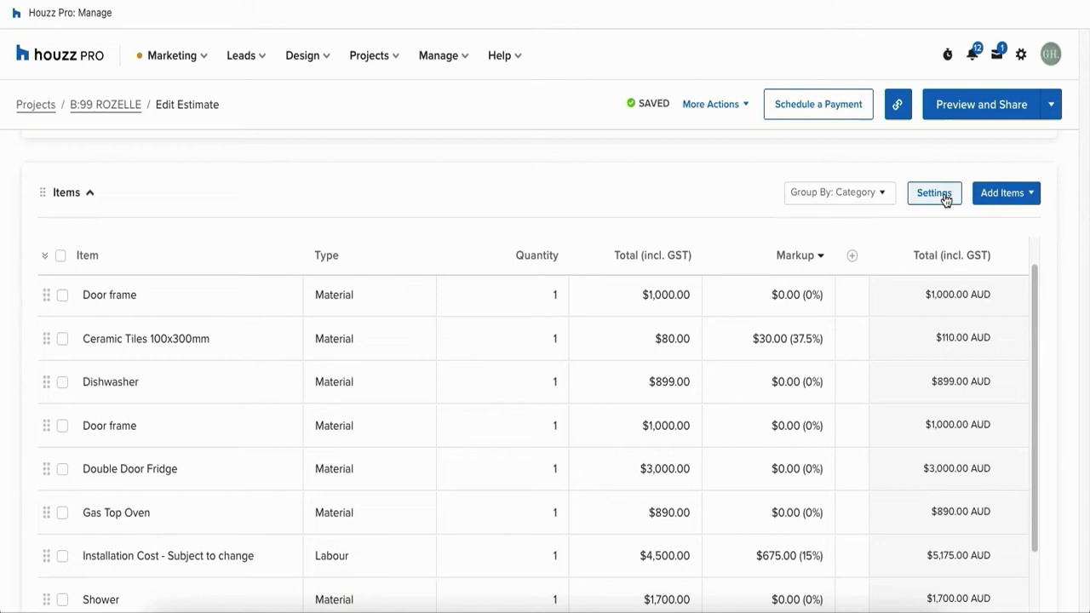
click(934, 193)
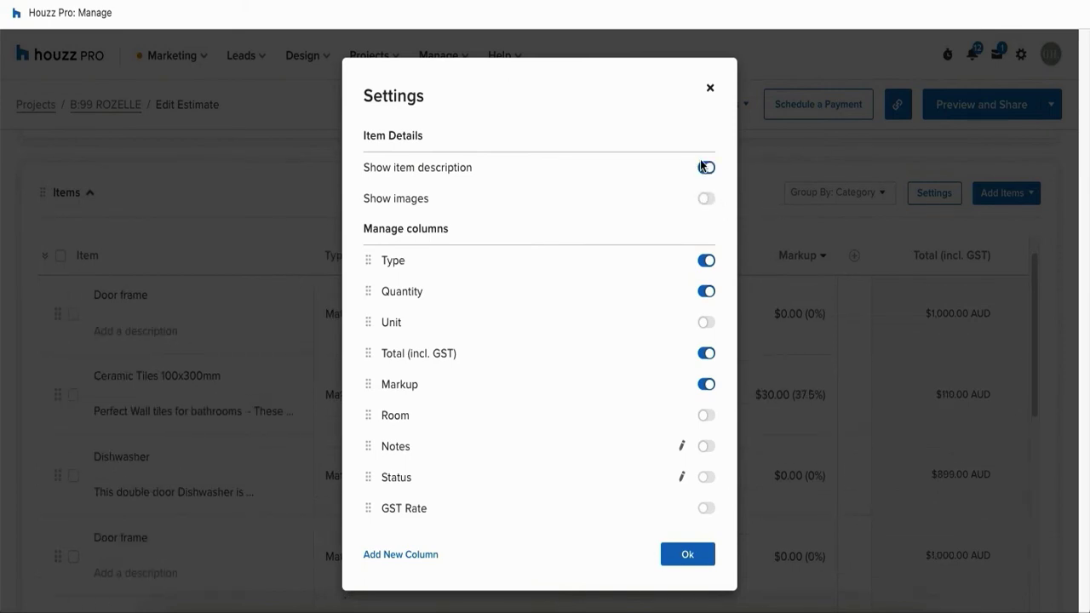
click(706, 201)
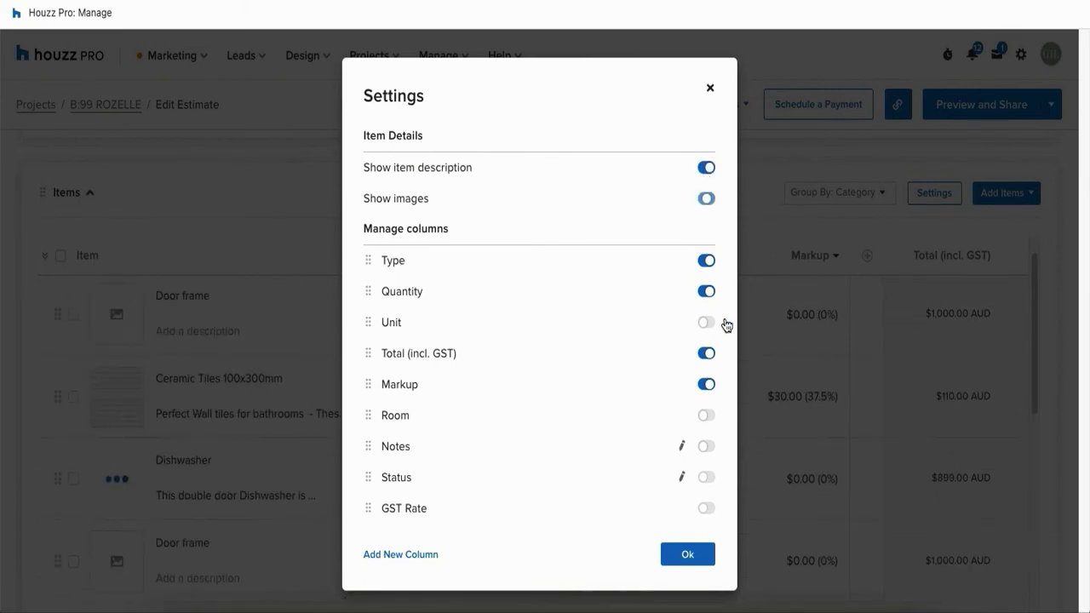
click(687, 554)
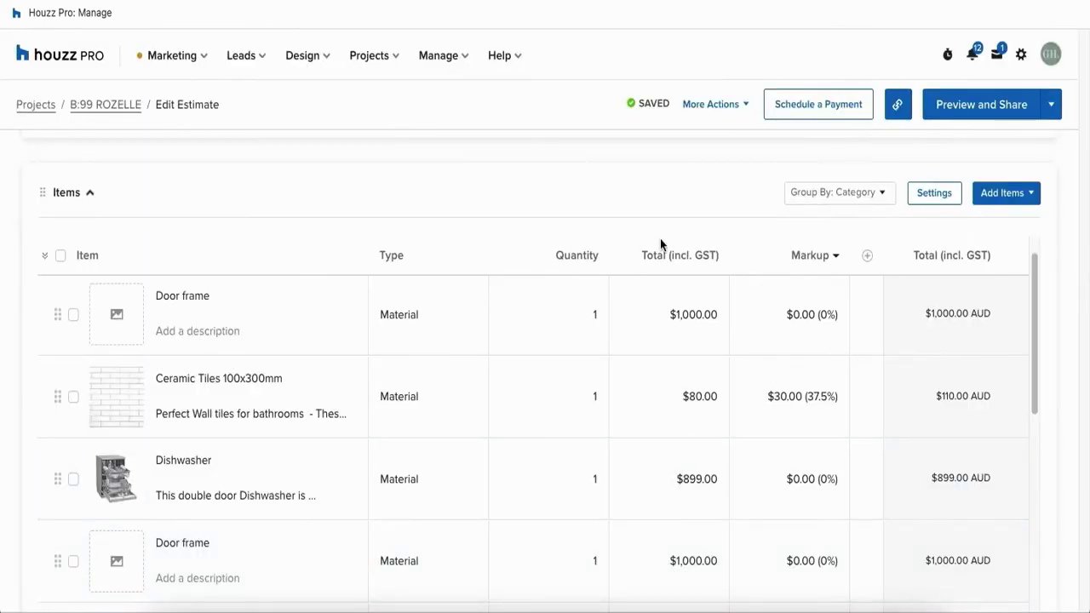
Step: Move the Dishwasher to the first position under Appliances and remove both Door frame items from the estimate
scroll(540, 211, down, 2)
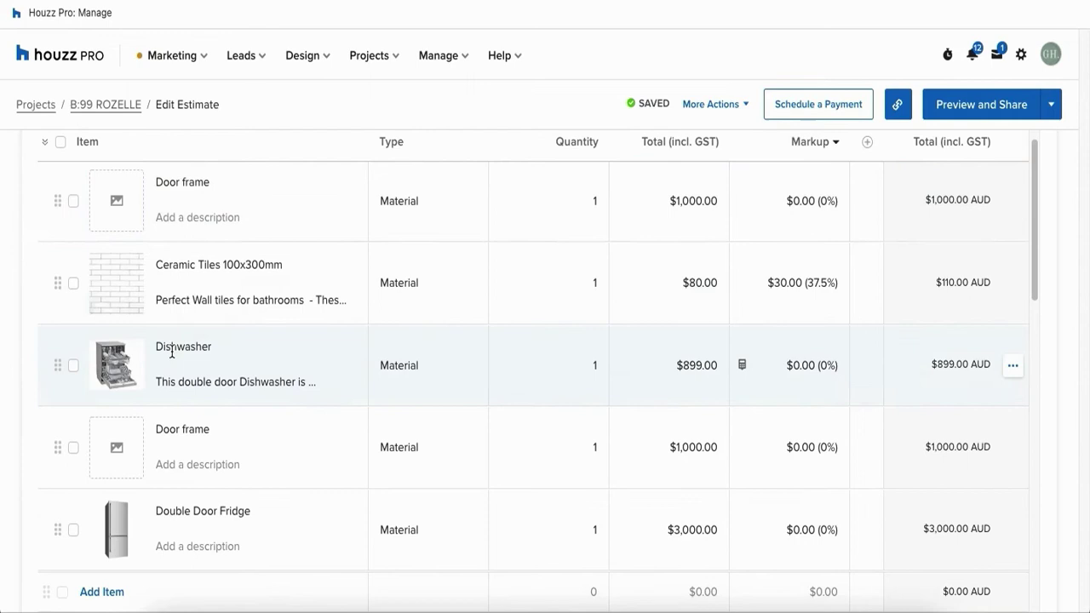
drag(56, 366, 53, 221)
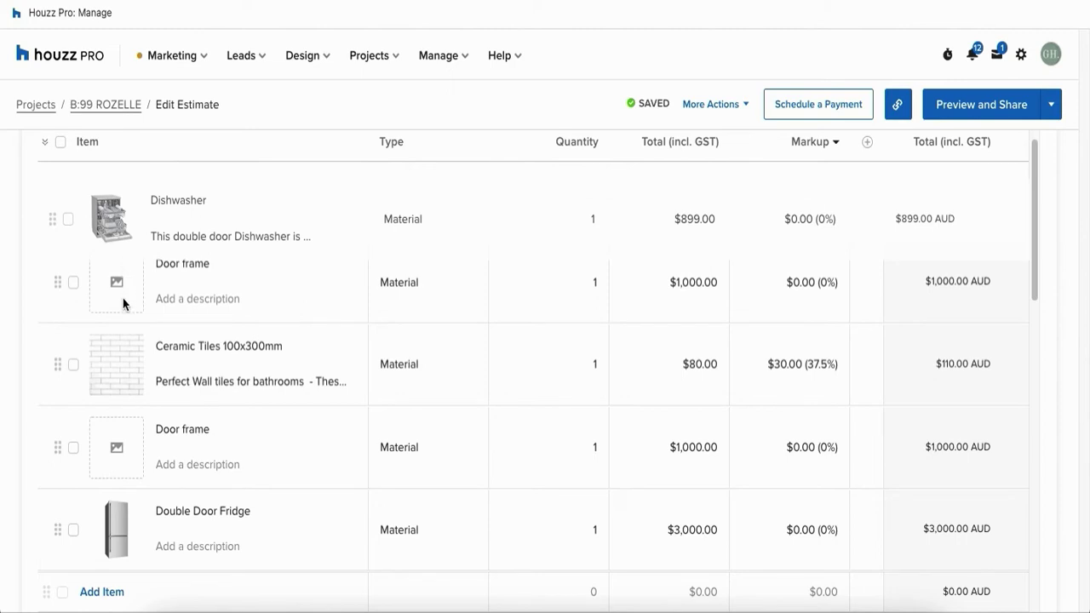
click(73, 283)
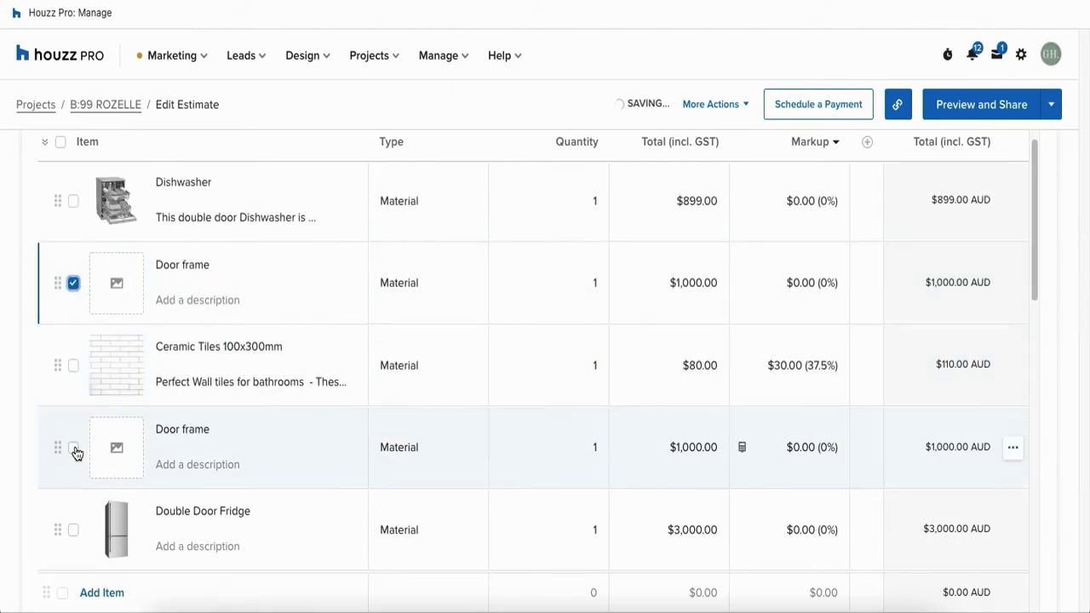
click(74, 448)
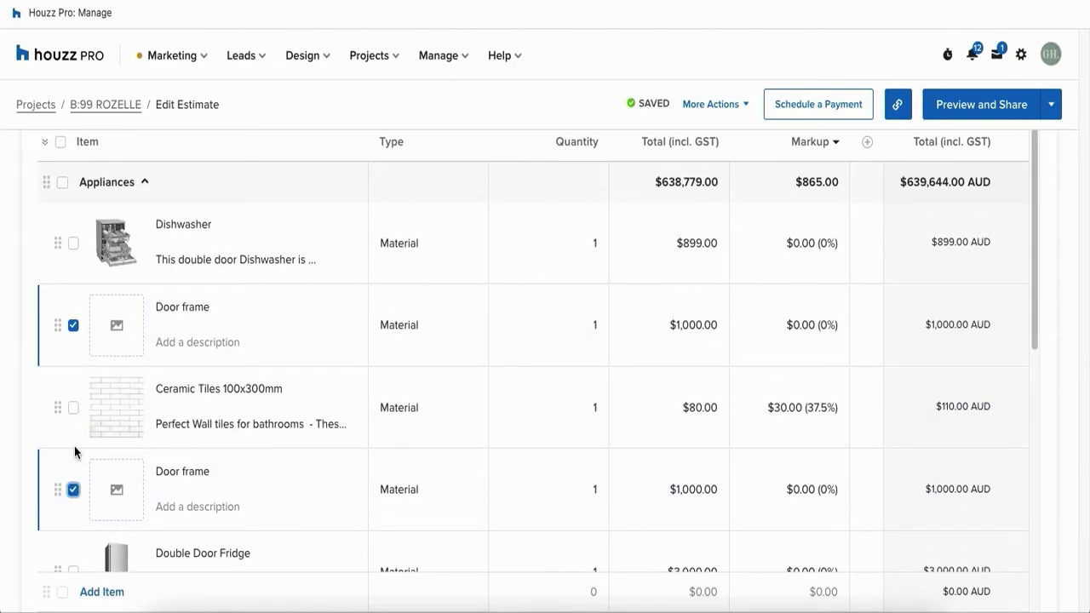
scroll(83, 349, up, 1)
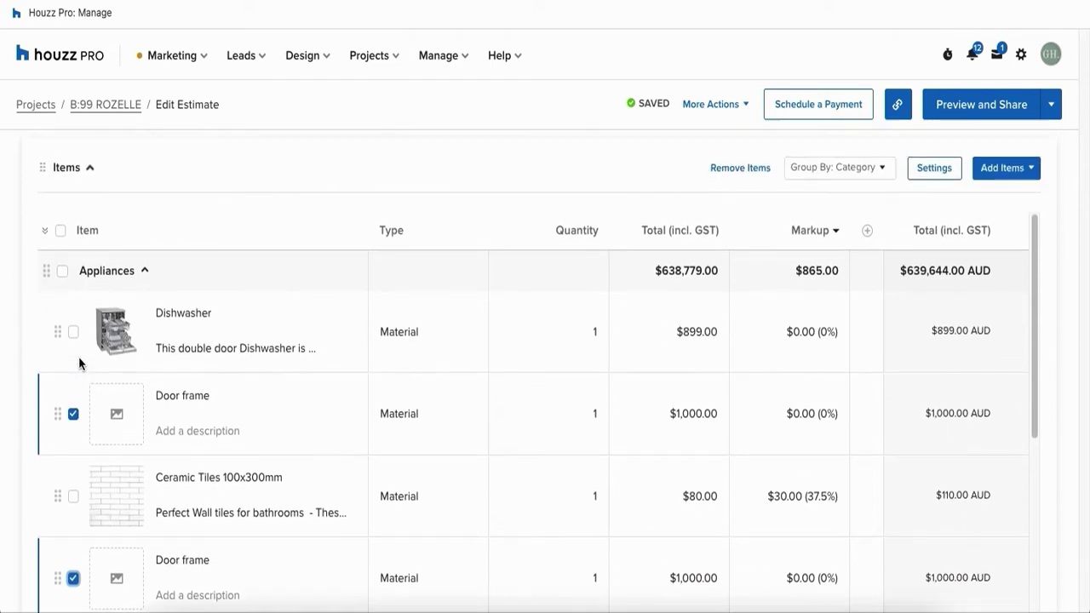
click(737, 173)
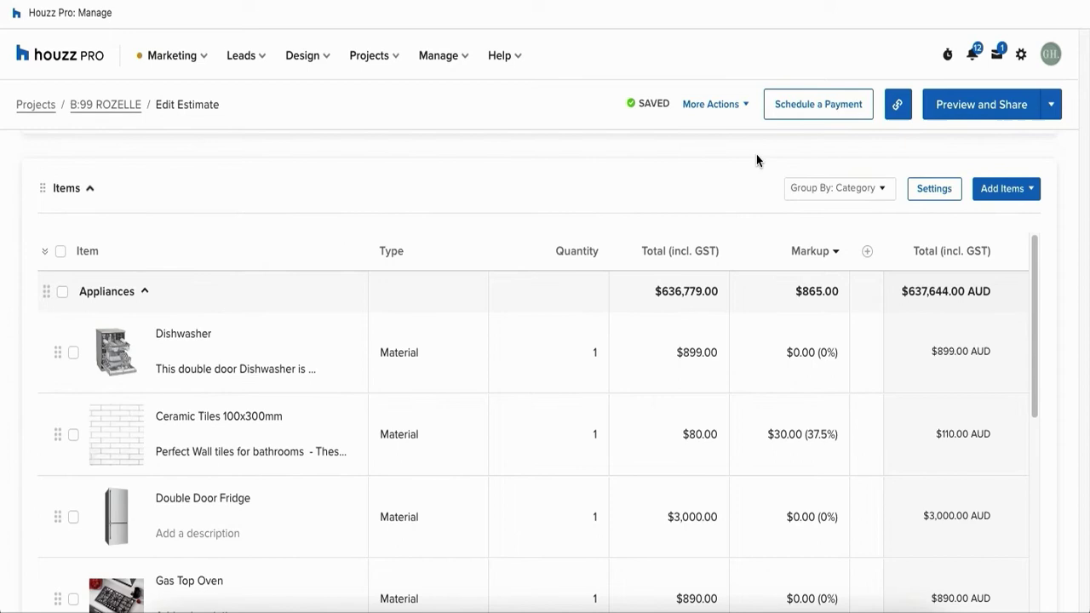
Step: Set the Dishwasher quantity to 2 and the default markup for all items to 15%
scroll(756, 160, down, 1)
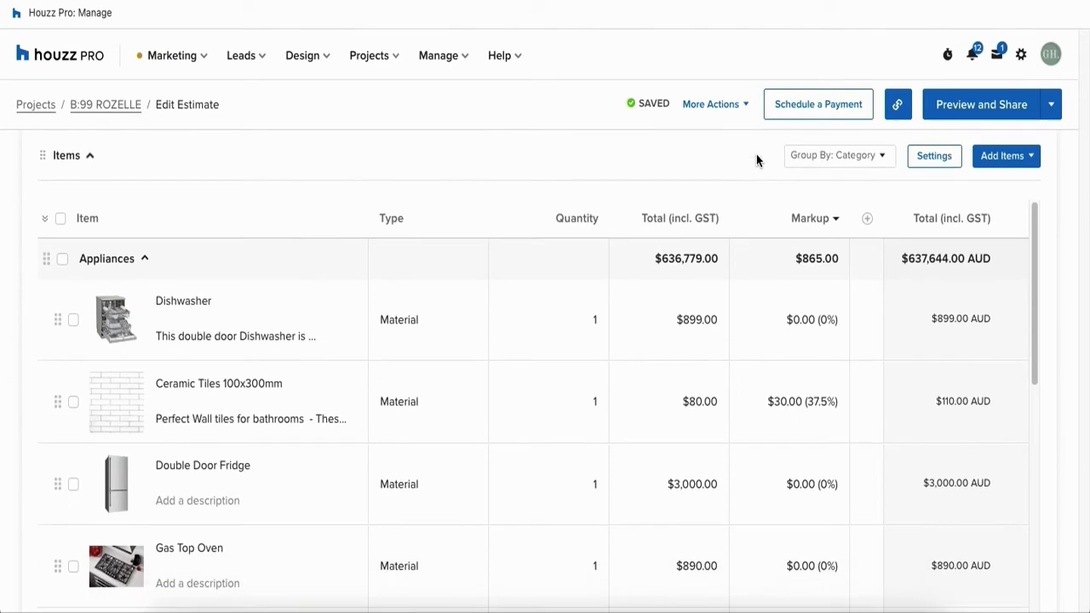
click(585, 269)
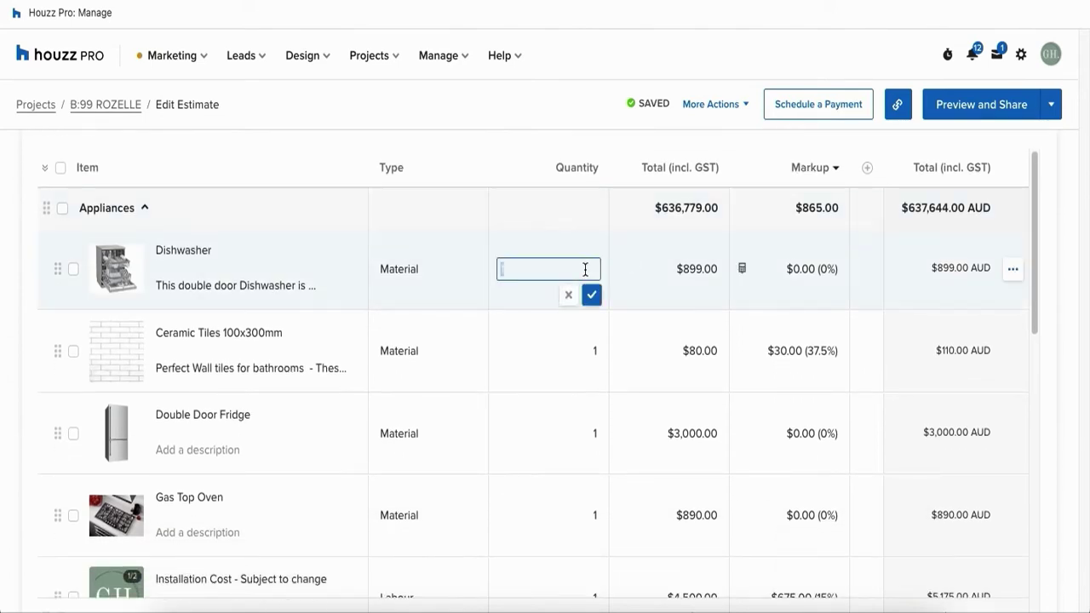
text(2)
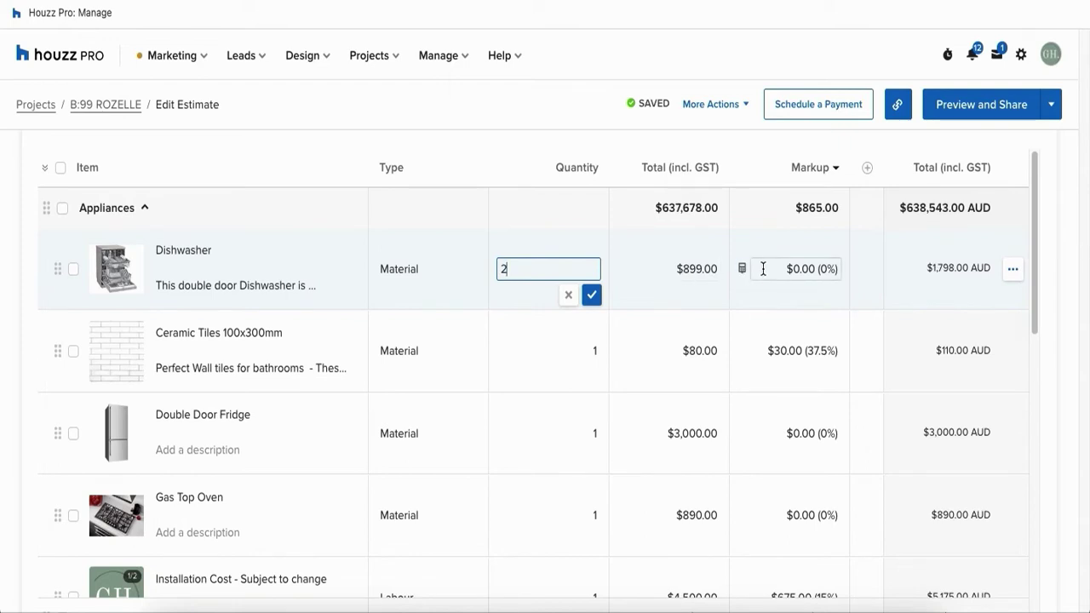
click(791, 172)
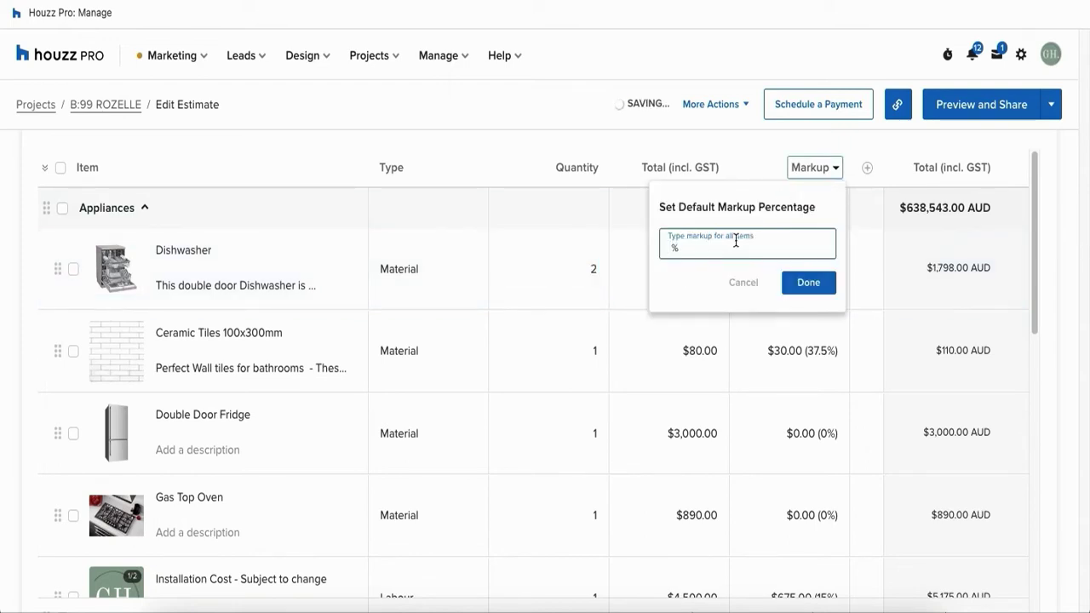
text(15)
click(803, 282)
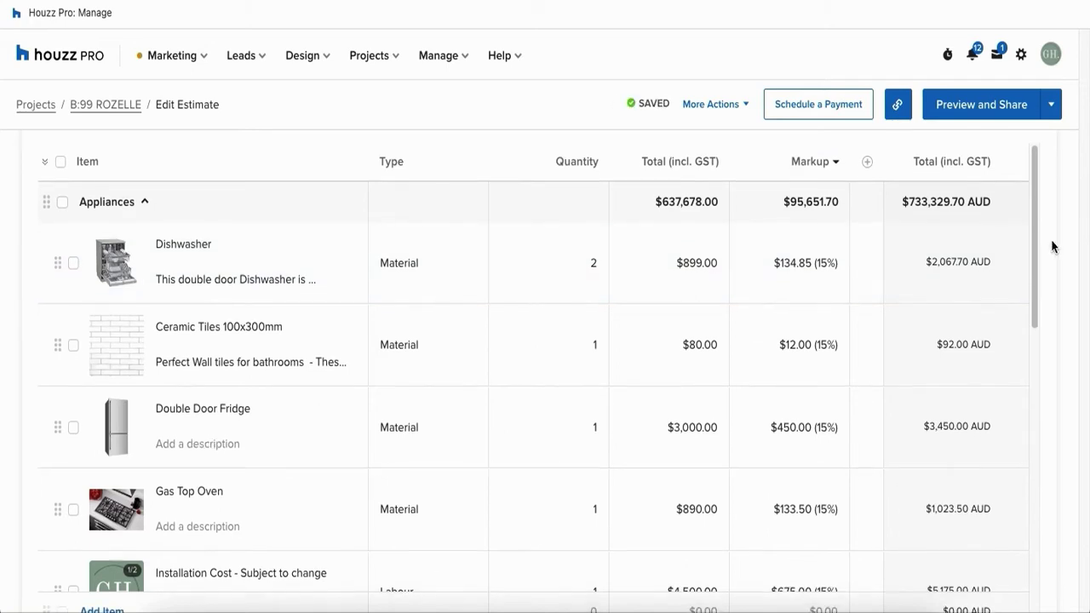
Step: Start a deposit request in the estimate's Payments section with the amount set to 70% of the total
scroll(1051, 247, down, 5)
scroll(1052, 247, down, 3)
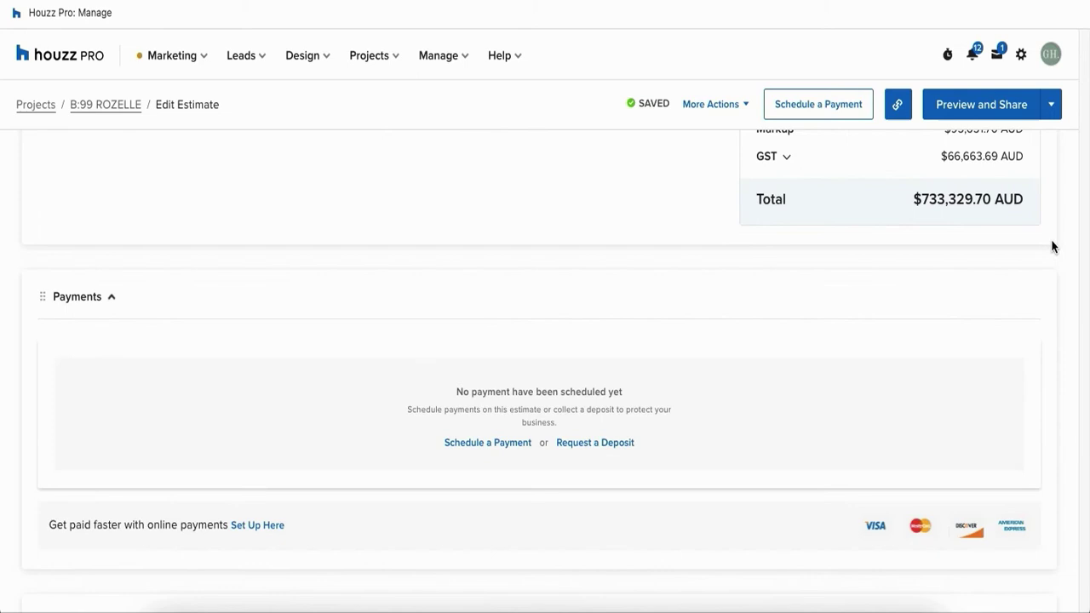
scroll(1051, 247, up, 1)
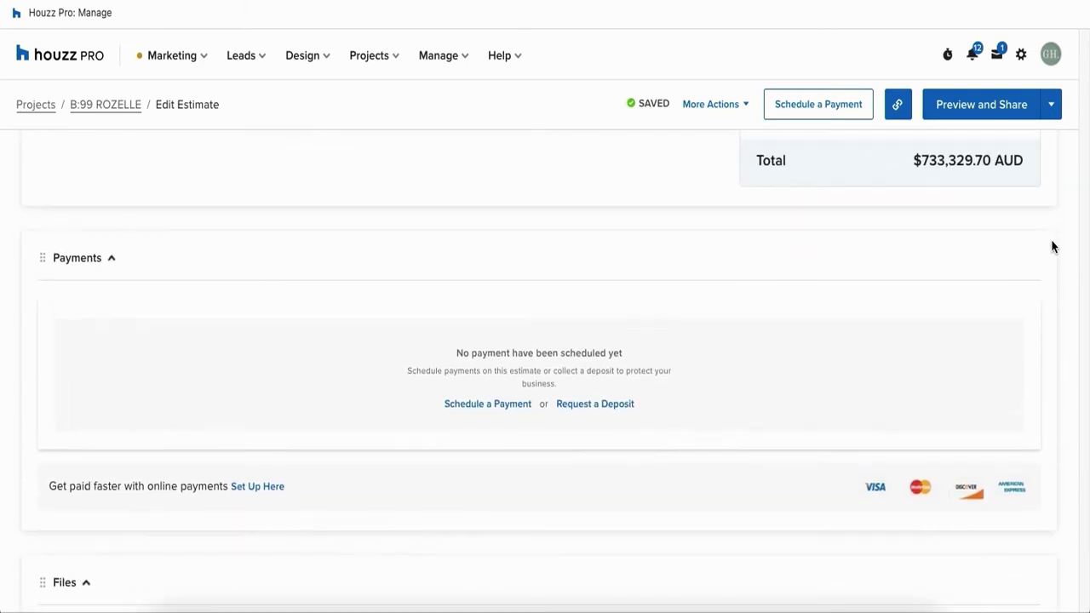
scroll(1051, 247, down, 1)
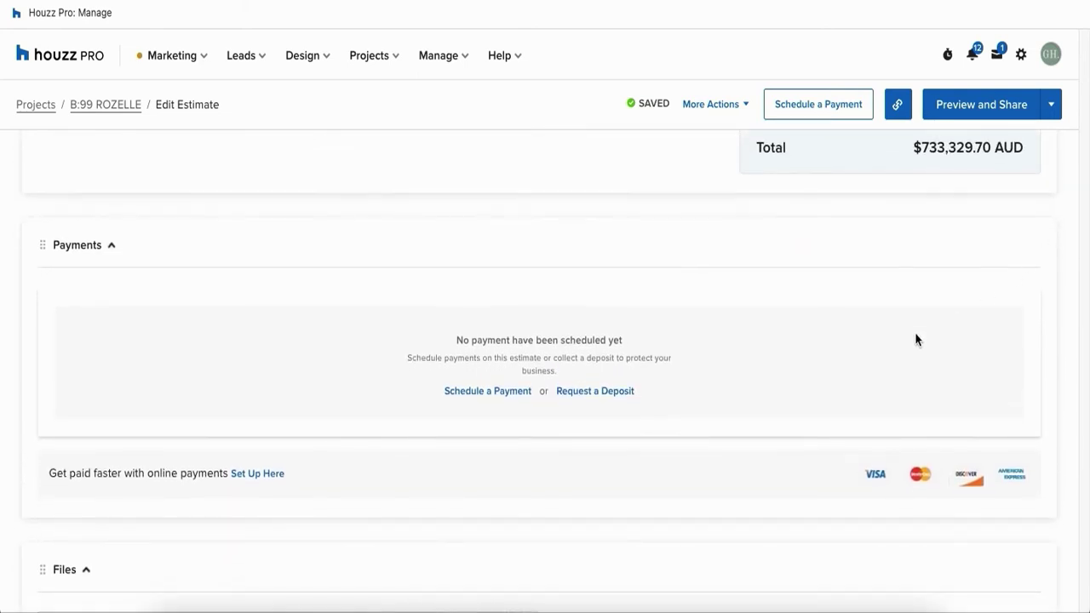
click(590, 392)
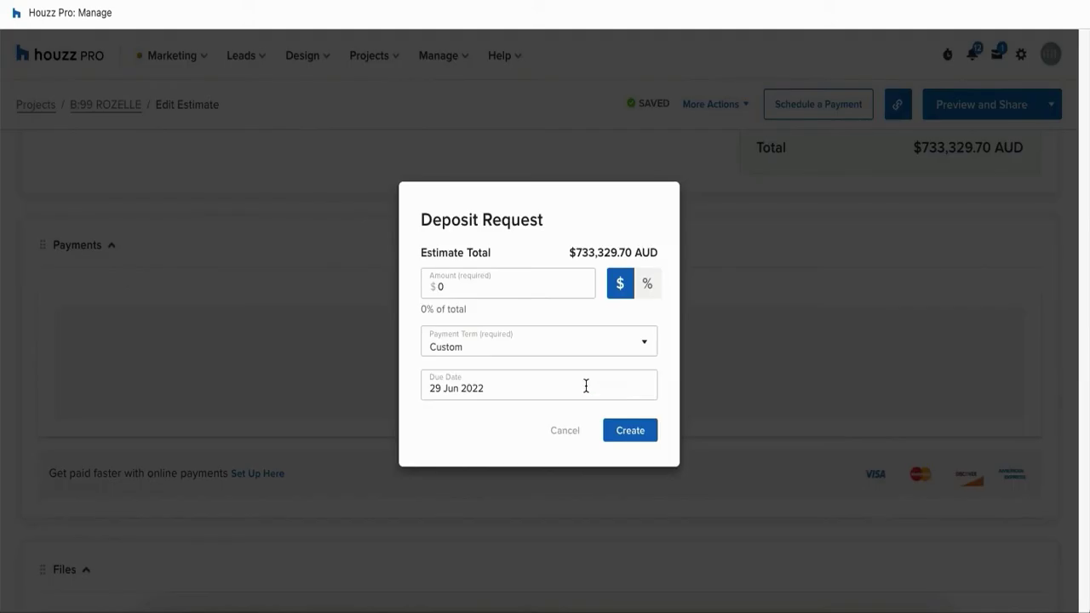
click(502, 285)
key(BackSpace)
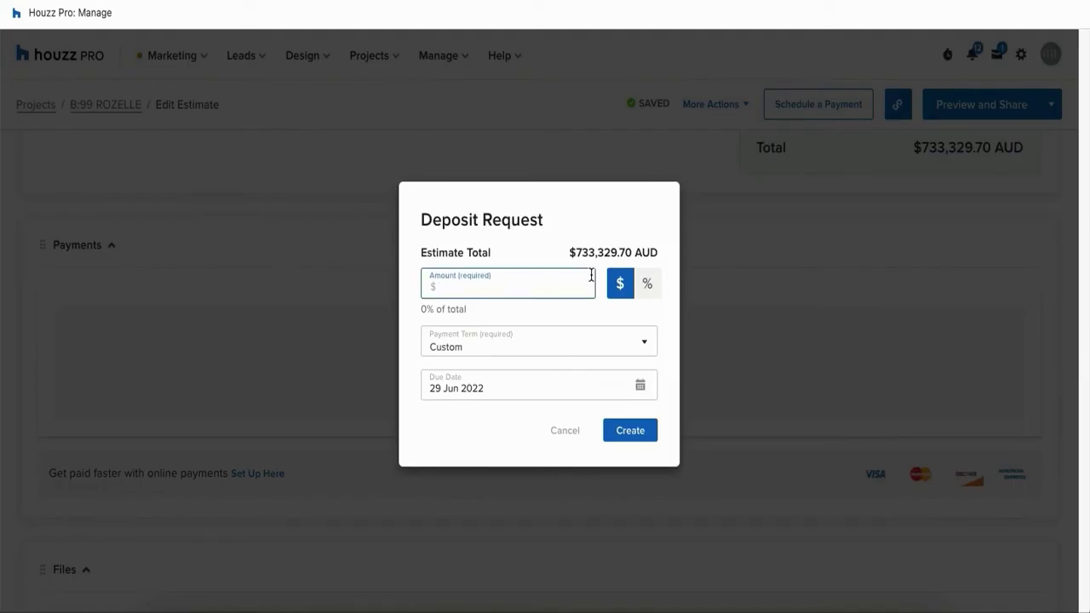
click(645, 282)
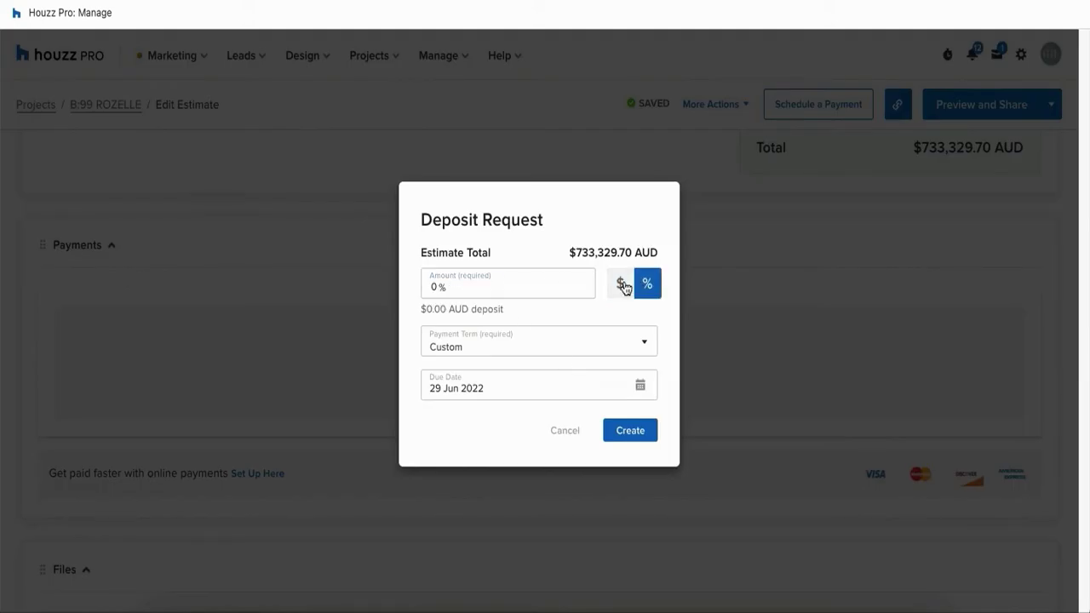
click(444, 294)
text(7)
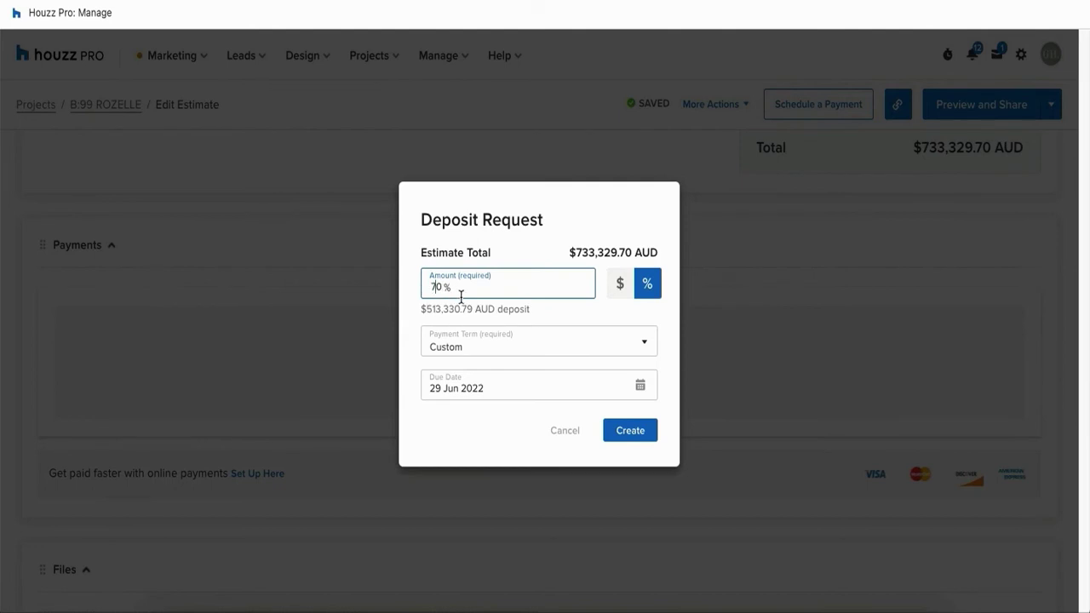
Step: Set the deposit's due date to 30 June 2022 and create the deposit request
click(461, 387)
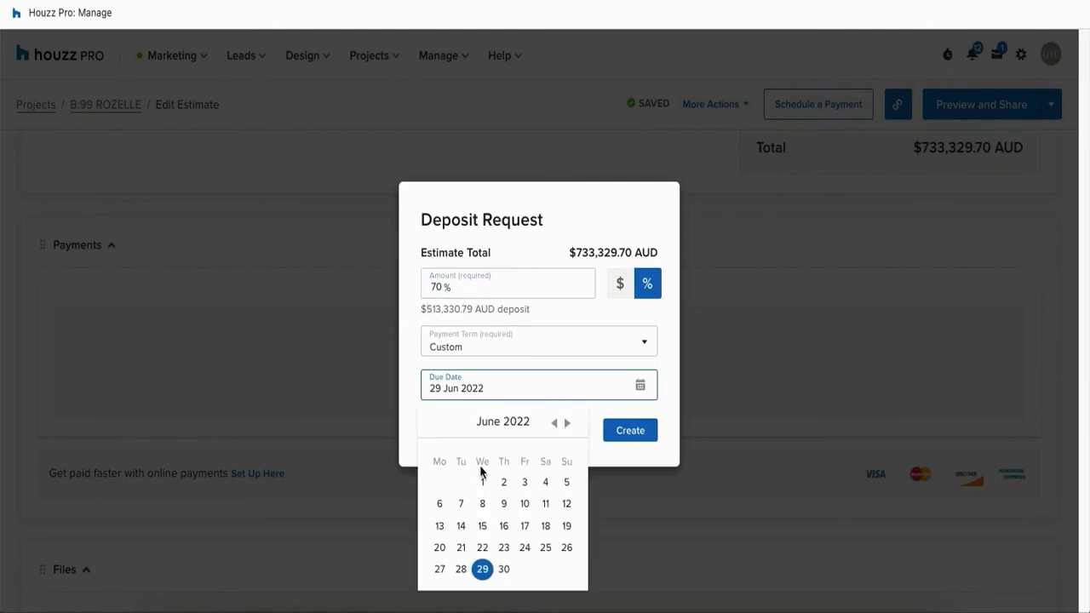
click(503, 569)
click(637, 436)
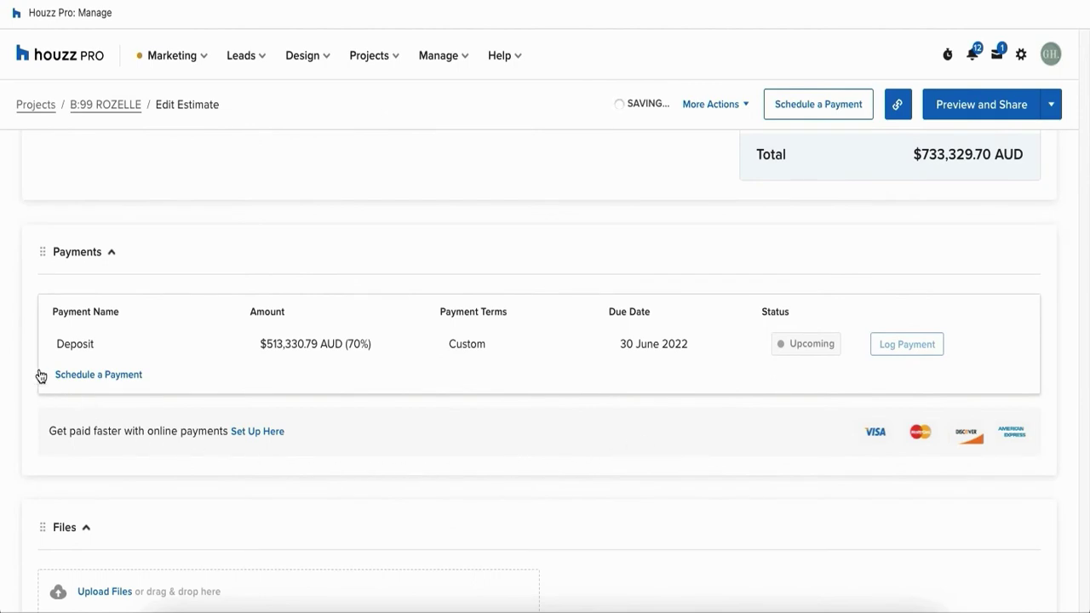
Step: Schedule further payments on the estimate, including a $300 payment named Stage 1 with custom terms due 23 September 2022
click(77, 379)
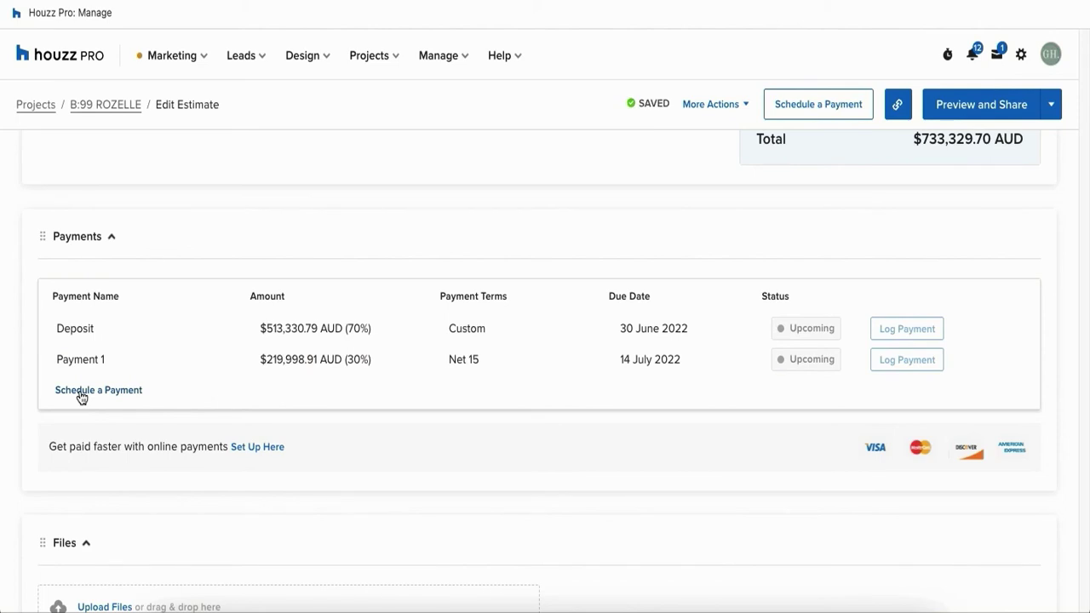
click(55, 364)
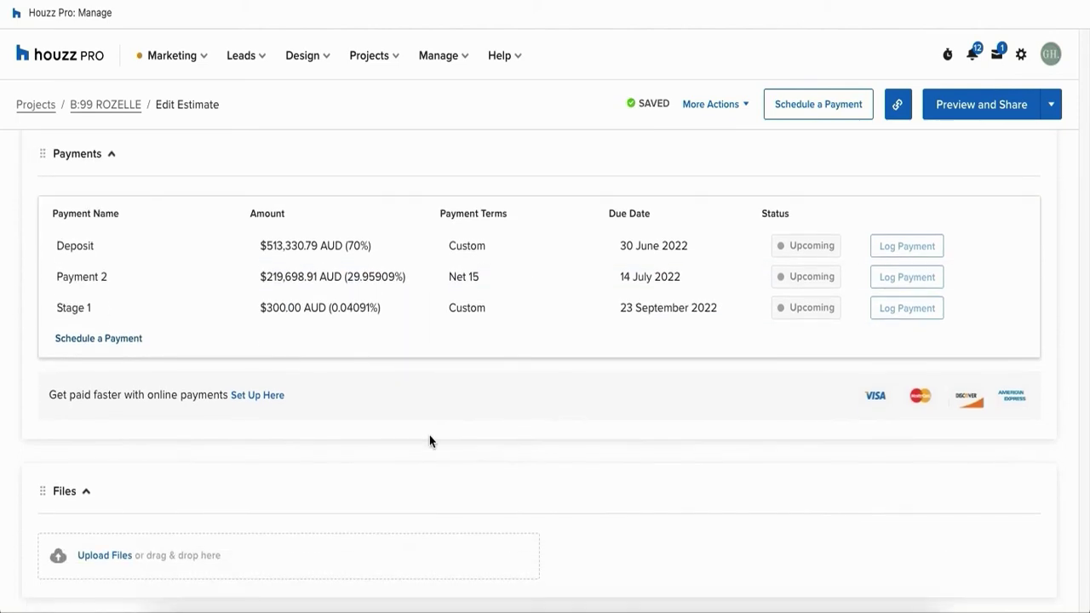
Step: Attach MOOD BOARD.pdf and Outdoor_Setting_Mood_Board.pdf to the estimate's files and check the file options for MOOD BOARD.pdf
scroll(429, 440, down, 1)
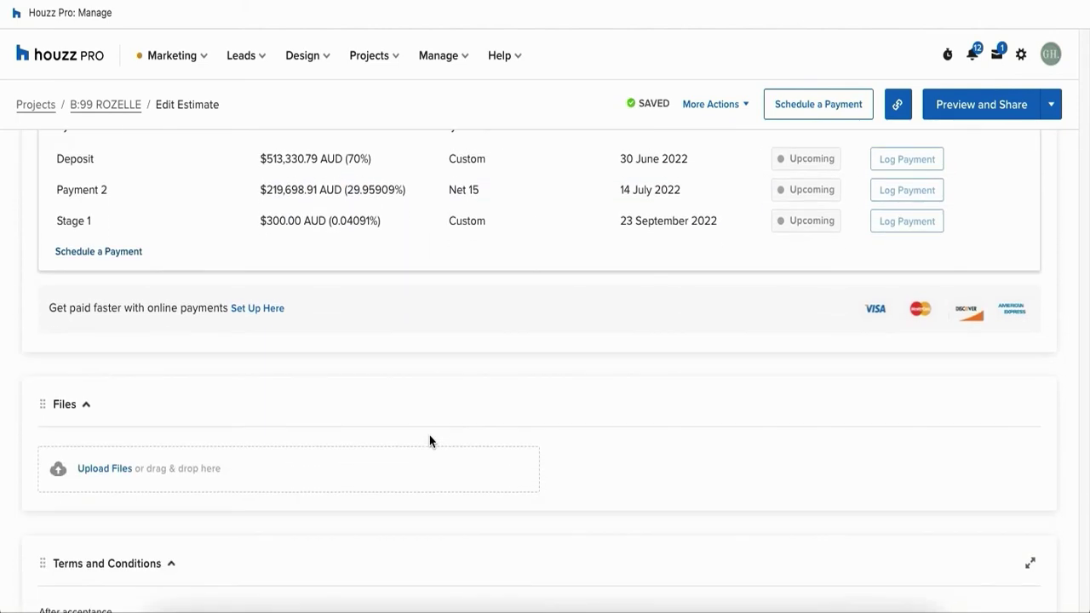
scroll(429, 440, down, 1)
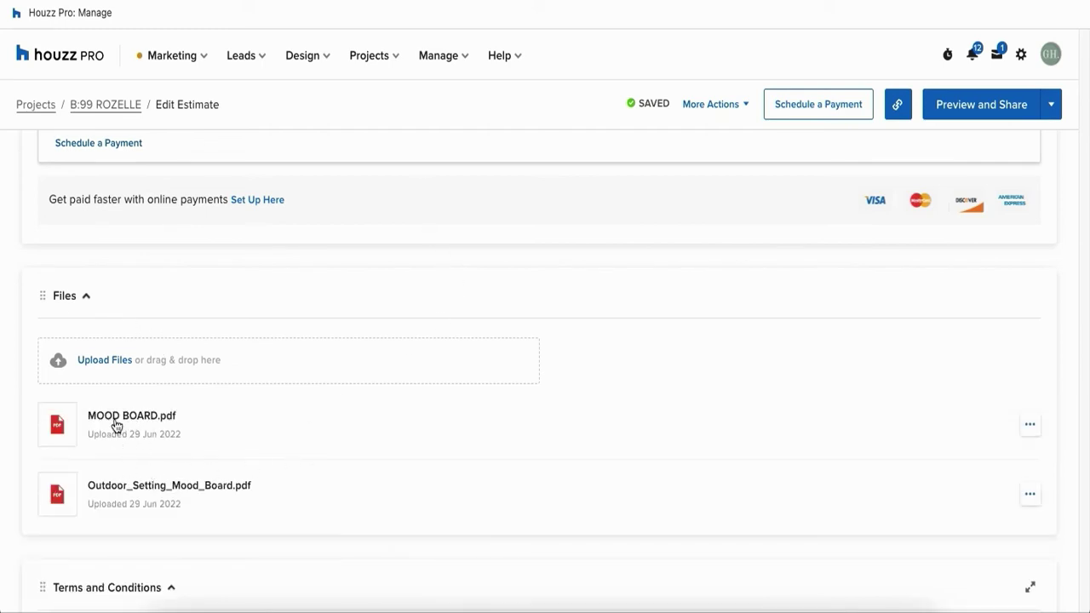
click(1026, 425)
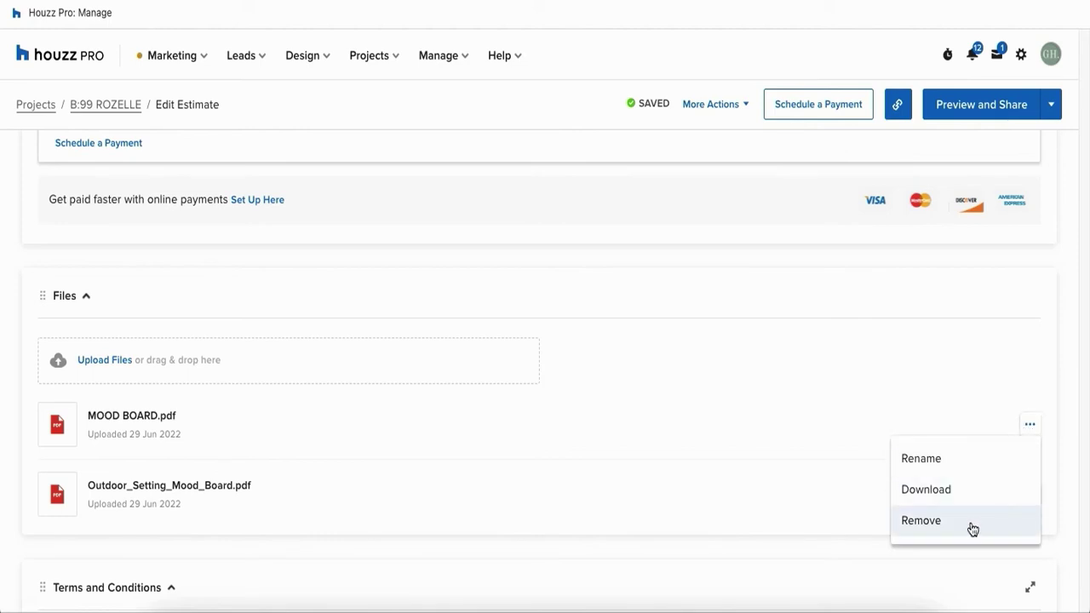
click(1055, 340)
Step: Make the Terms and Conditions text bold from the "After acceptance" heading through the "Payment" heading
scroll(1056, 341, down, 2)
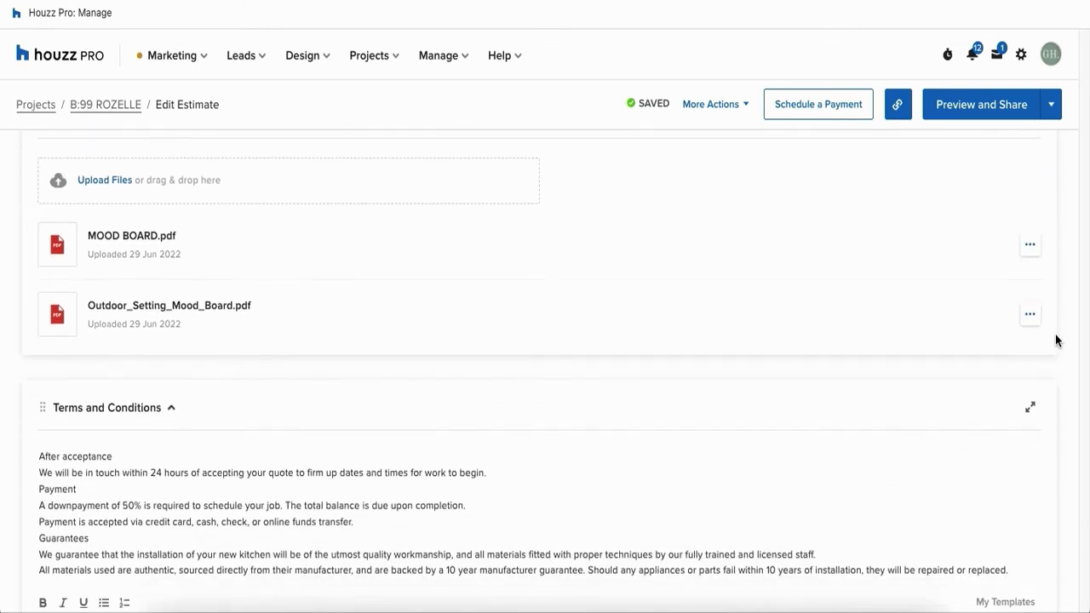
scroll(1056, 341, down, 3)
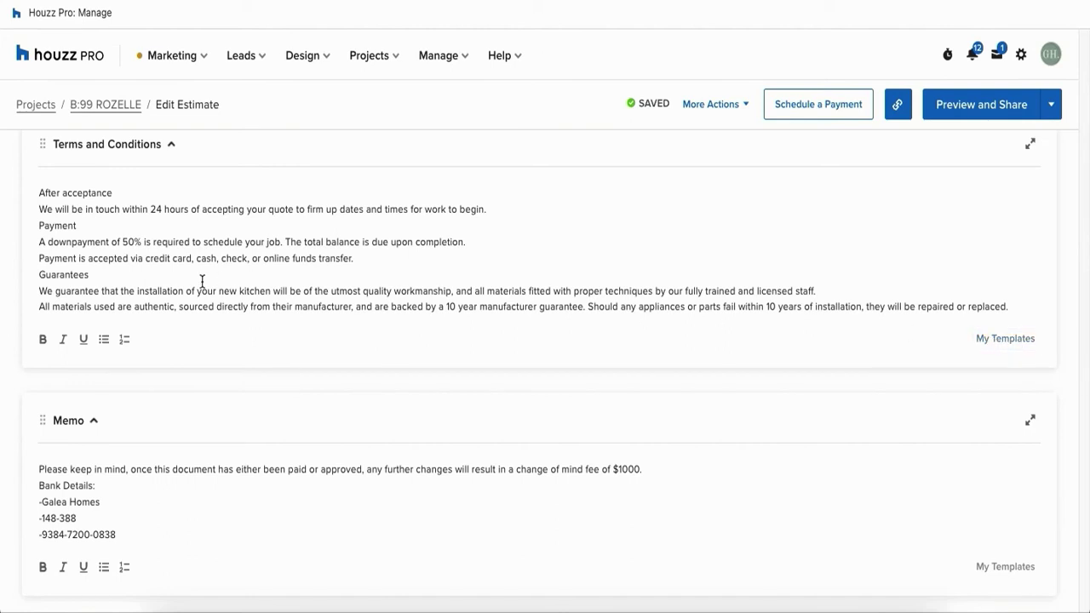
drag(88, 227, 38, 192)
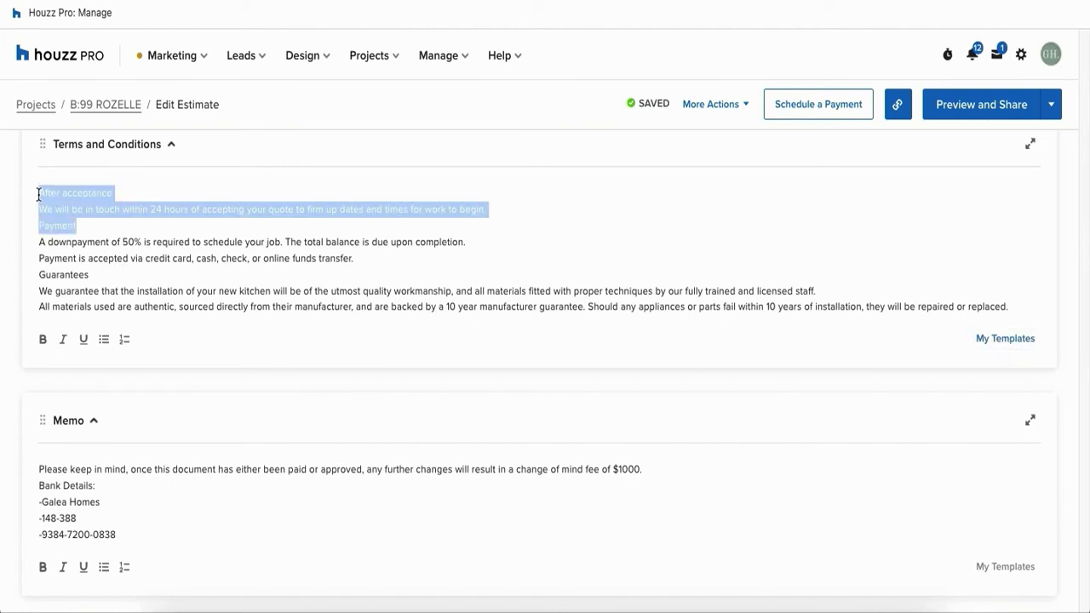
click(46, 346)
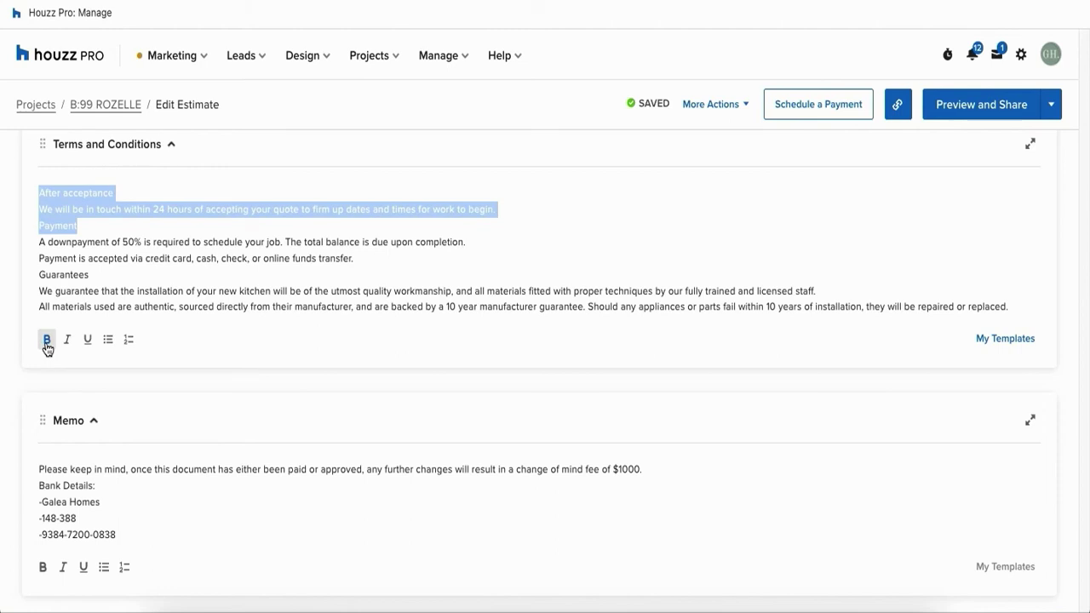
click(132, 457)
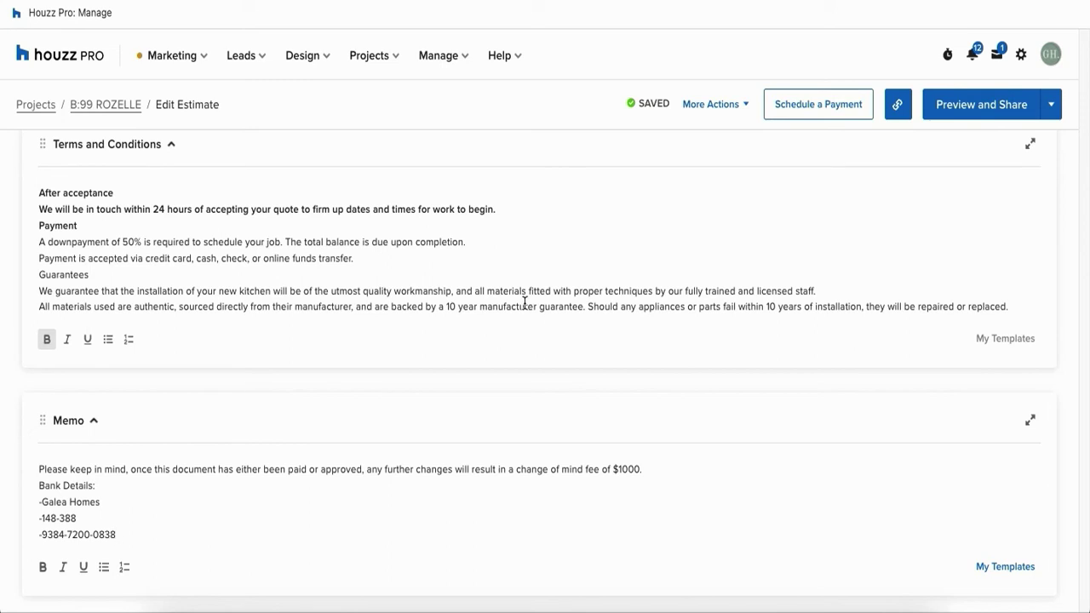
Step: Review the additional actions available for the estimate, including creating an invoice or variation order and saving it as a template
scroll(524, 303, down, 4)
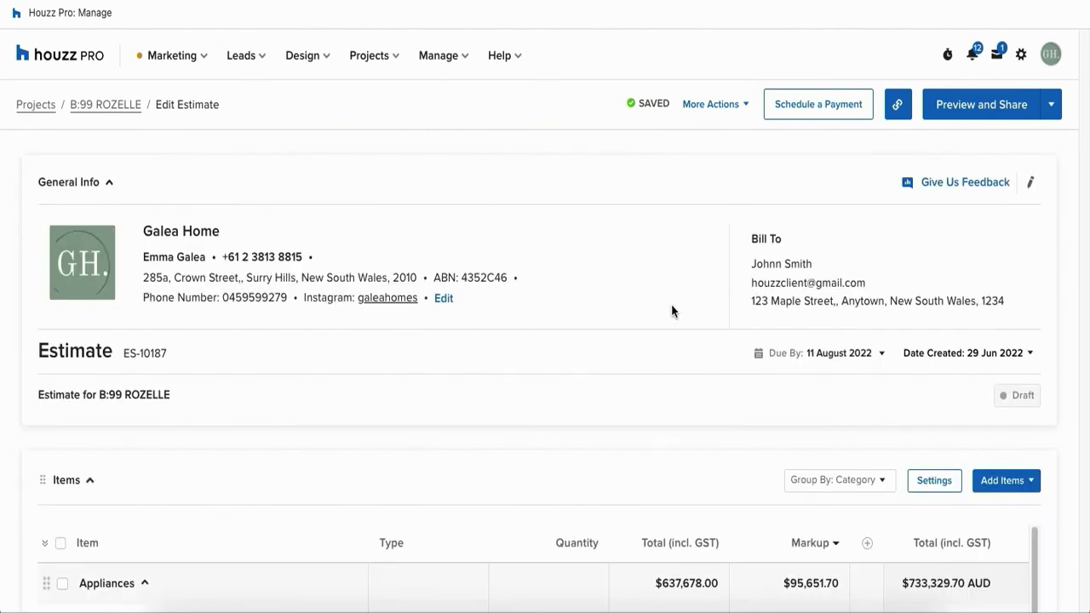
click(720, 117)
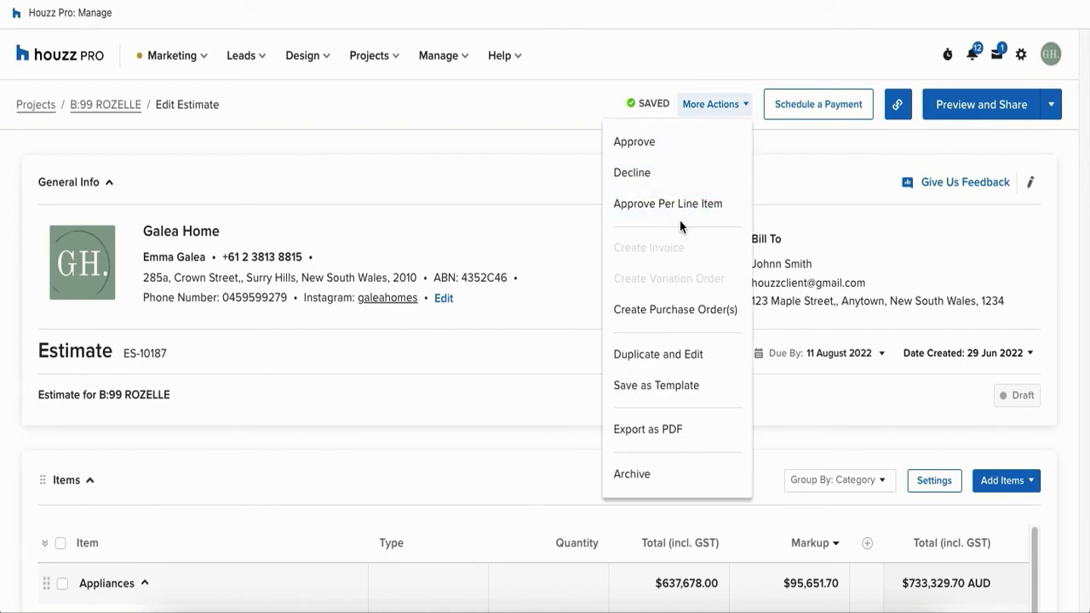
mouse_move(706, 242)
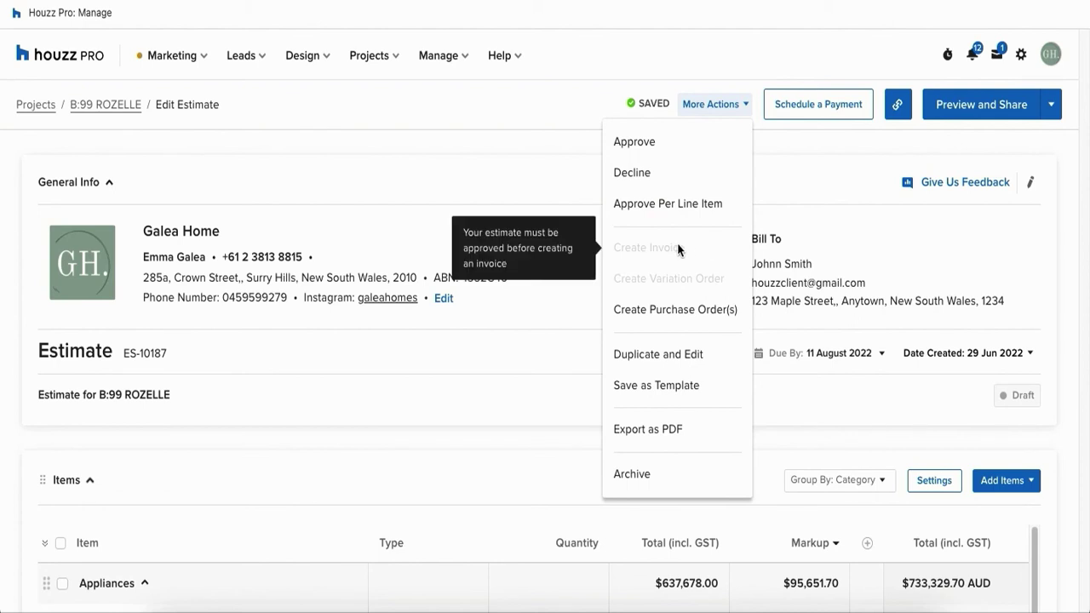
mouse_move(699, 283)
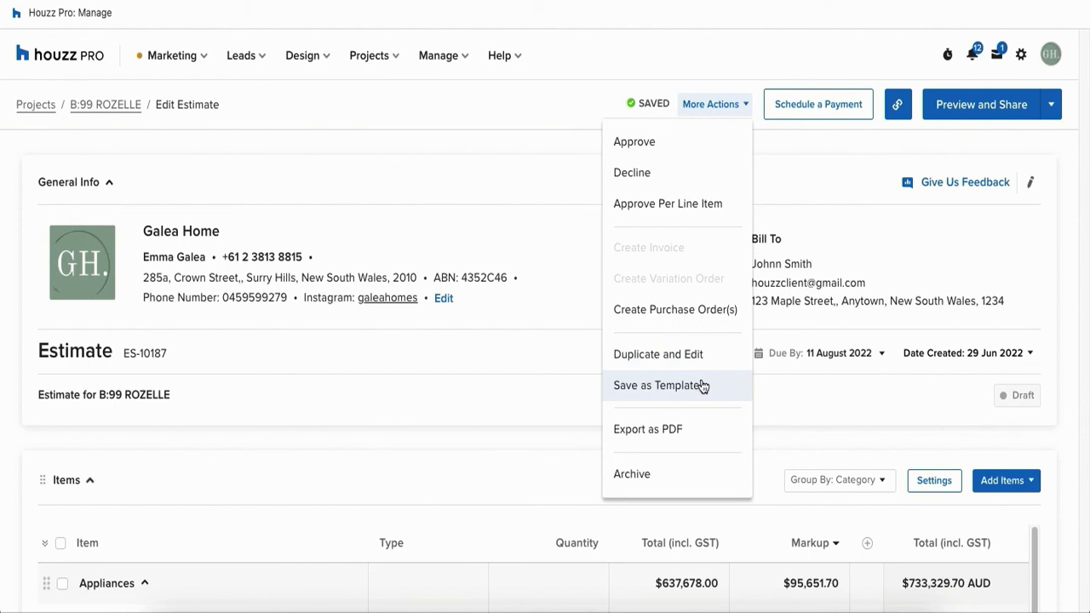
click(569, 249)
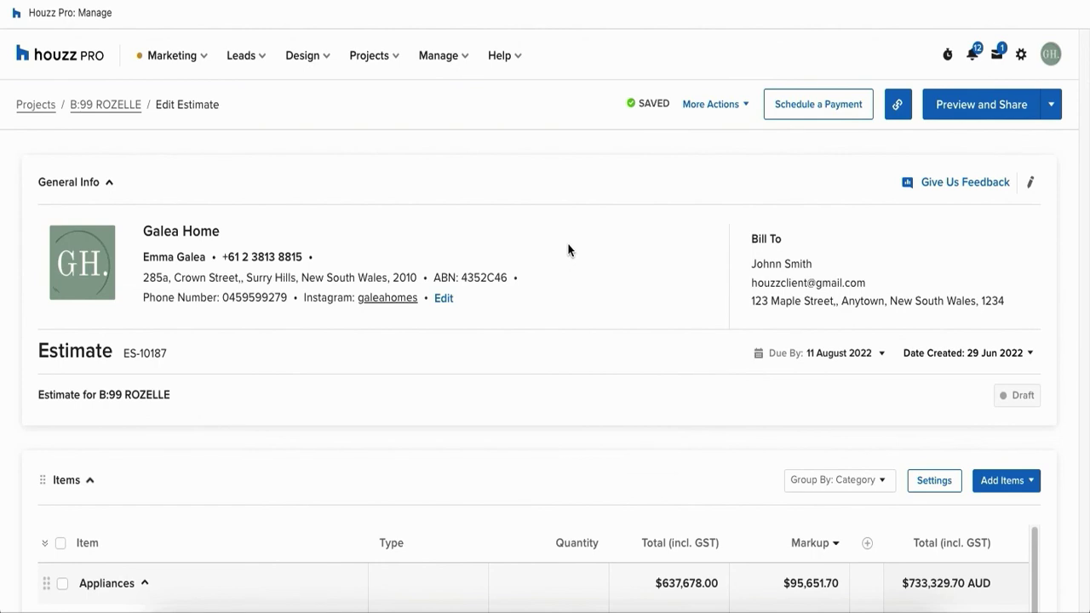